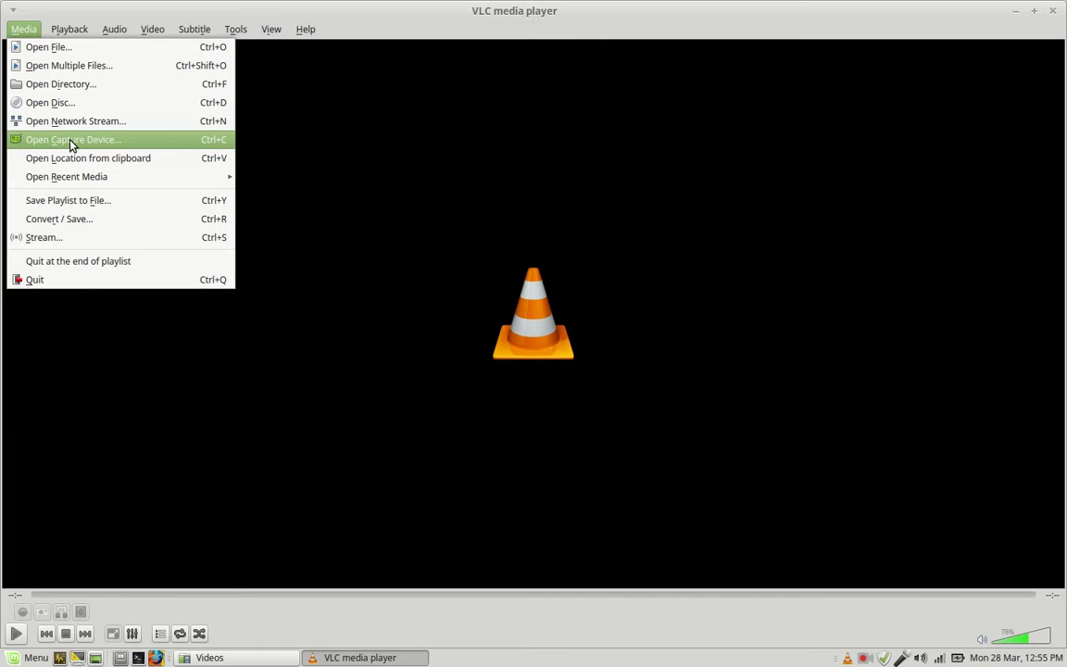
Open a capture device source and select /dev/video1 as the video device
click(71, 142)
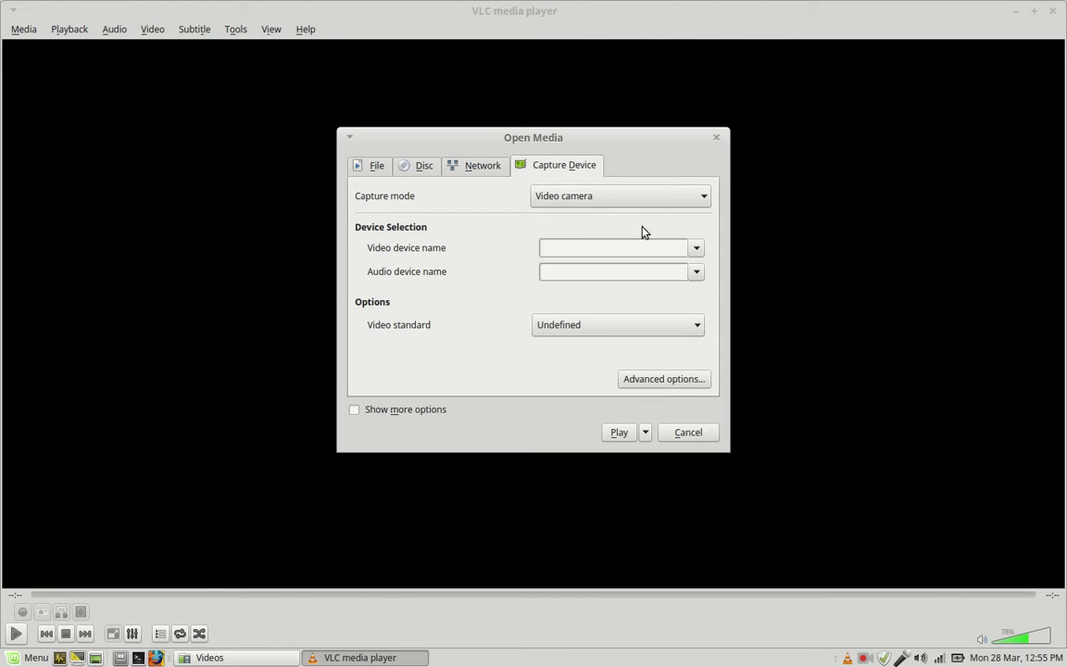
click(696, 248)
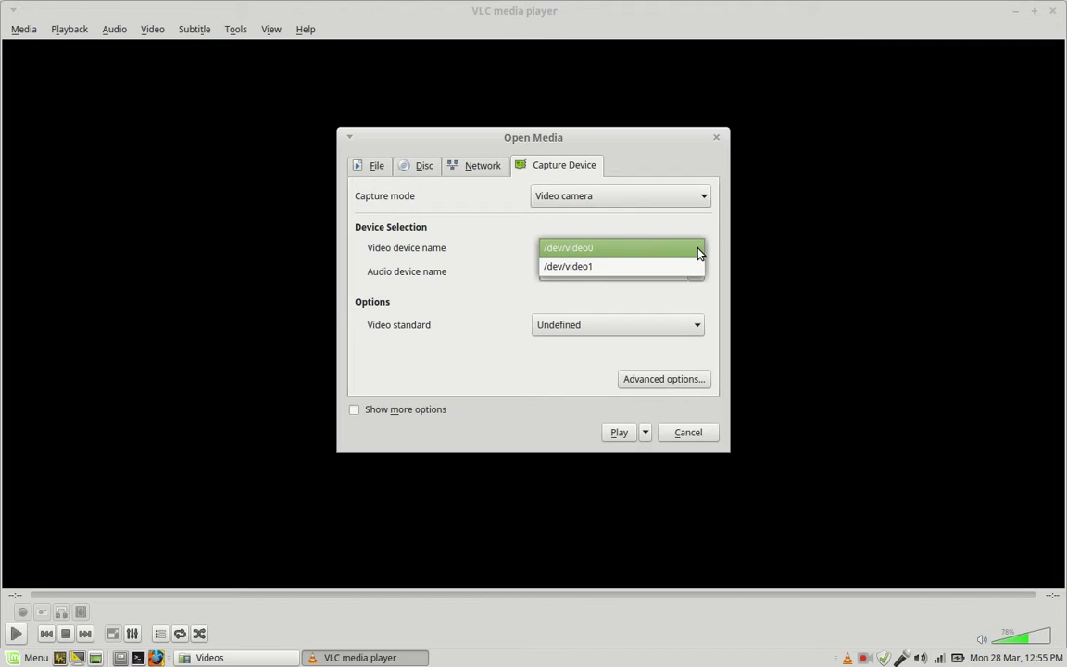
click(584, 267)
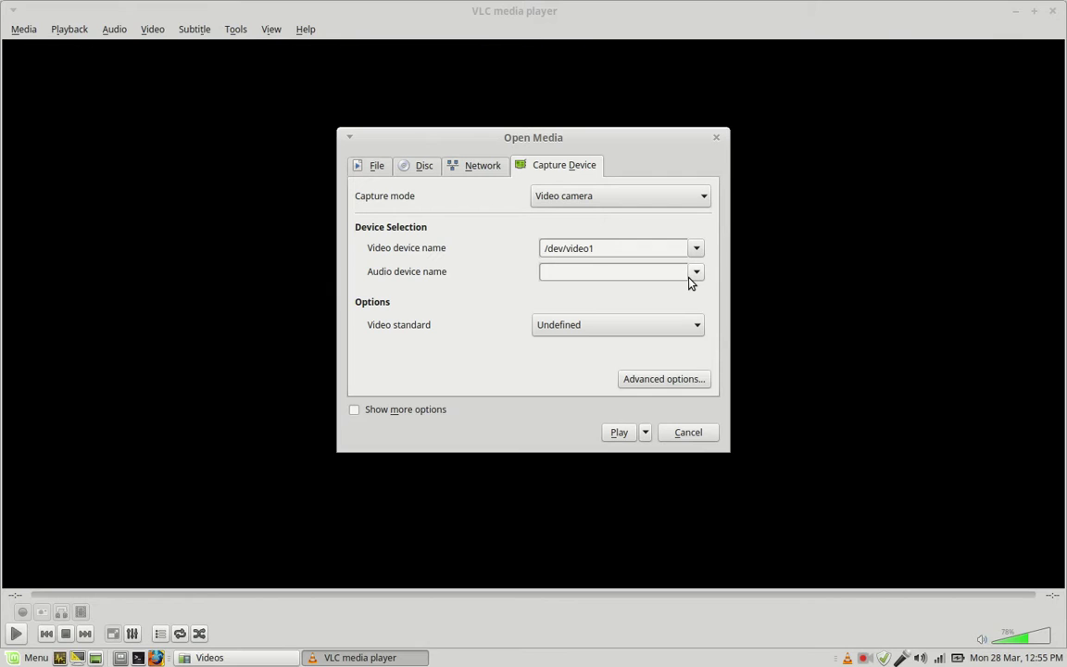
click(687, 382)
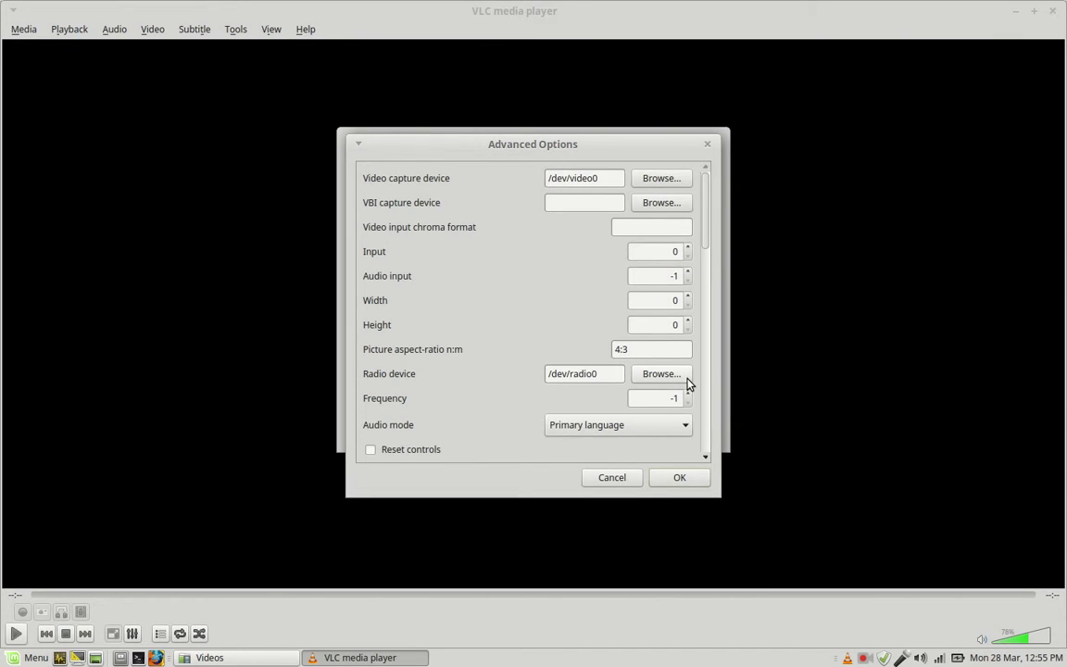
click(619, 484)
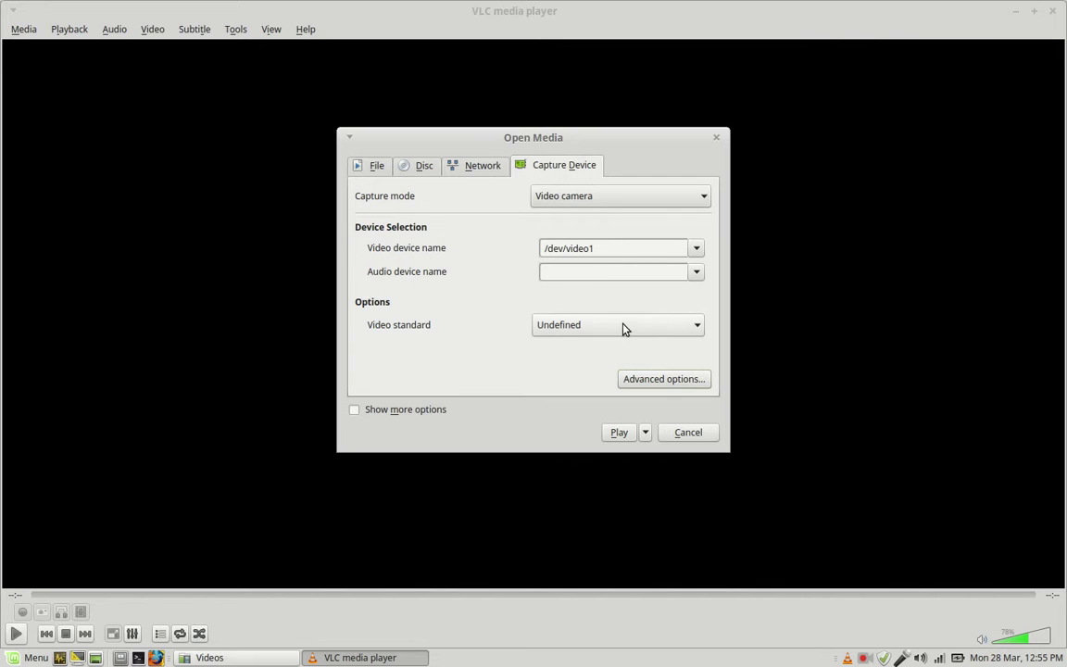
Play the /dev/video1 live feed, exit fullscreen, and maximize the VLC window
click(625, 436)
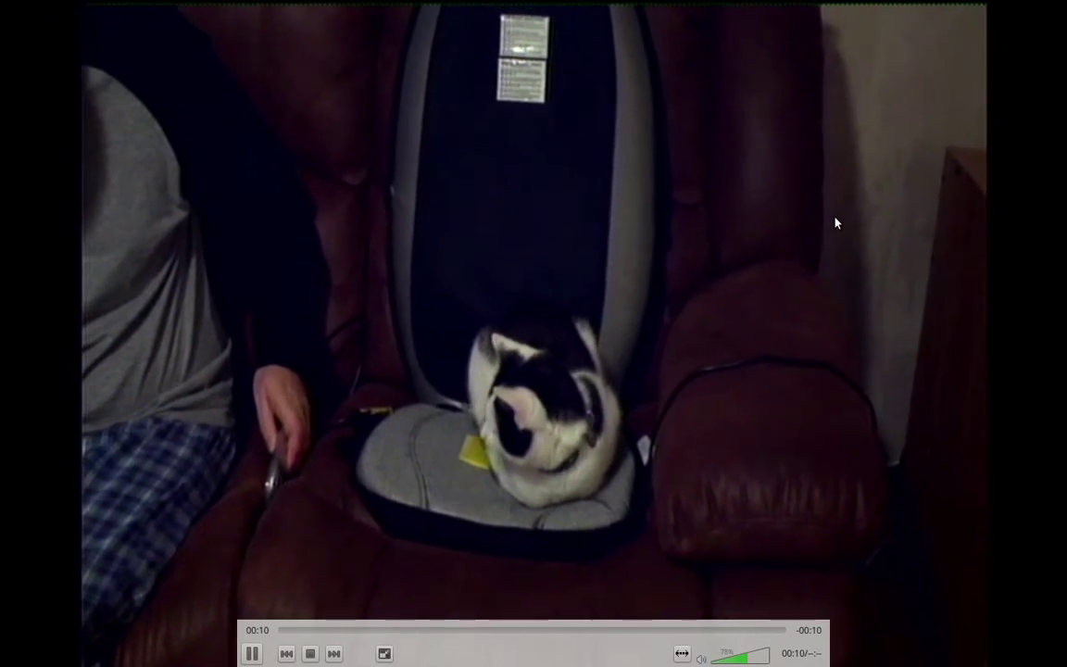
double_click(834, 222)
click(505, 10)
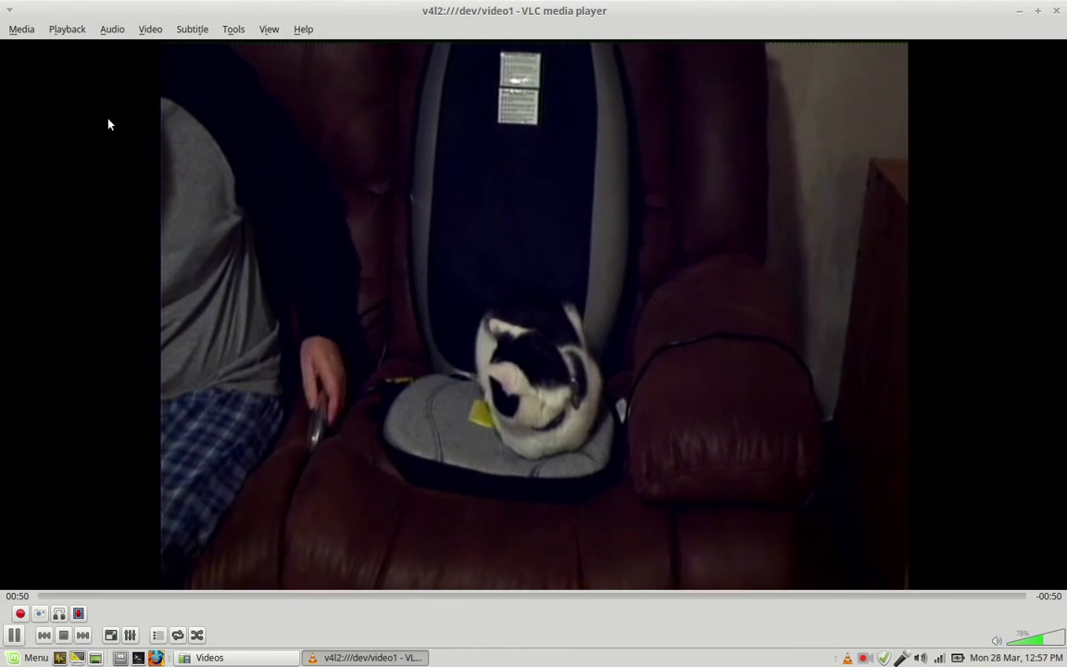
In Media > Stream's Capture Device tab, set the audio device to hw:2,0
click(17, 29)
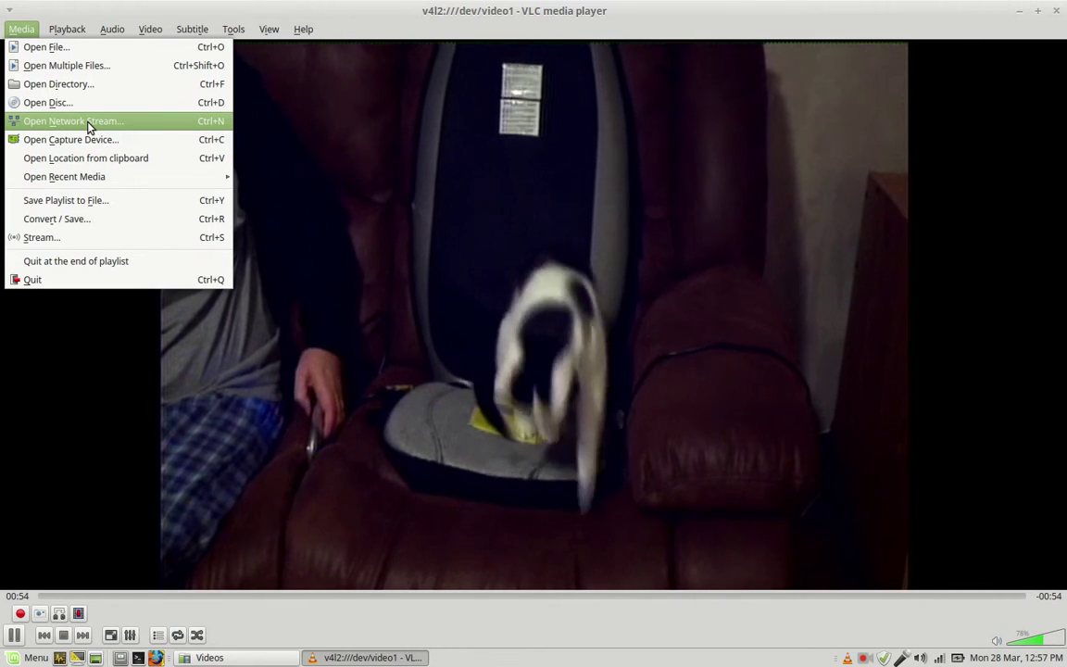
click(78, 238)
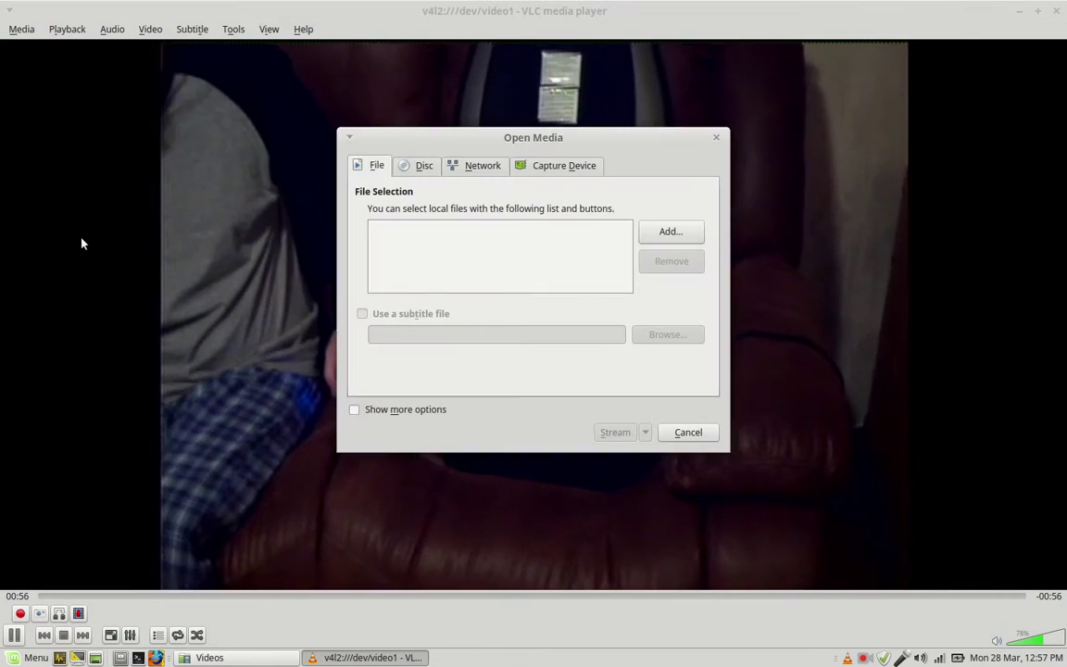
click(559, 165)
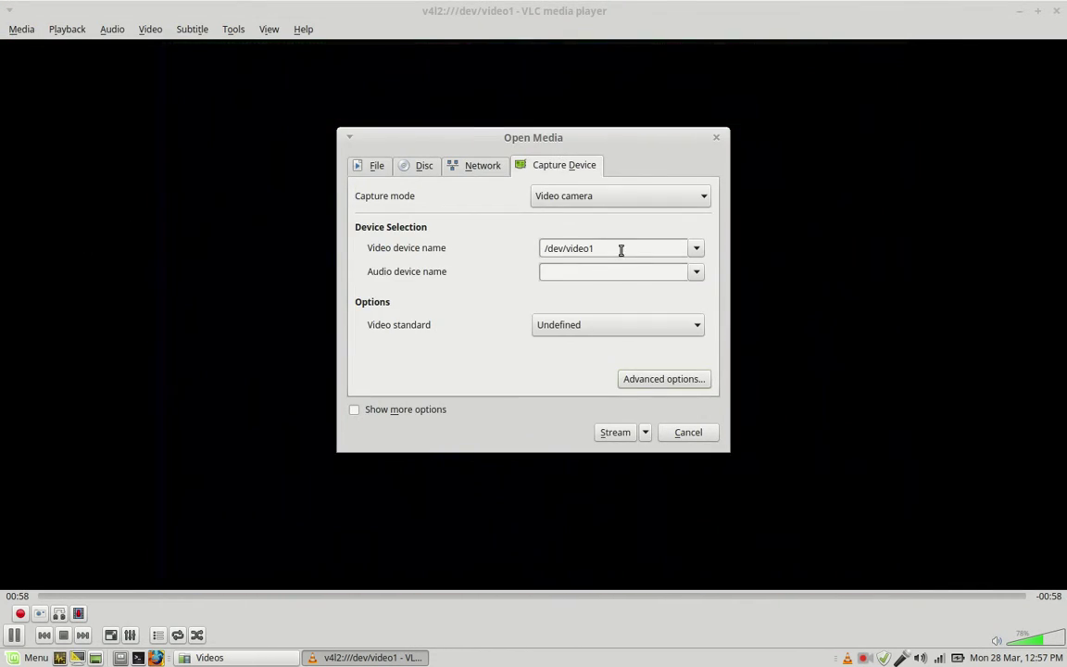
click(697, 272)
click(679, 294)
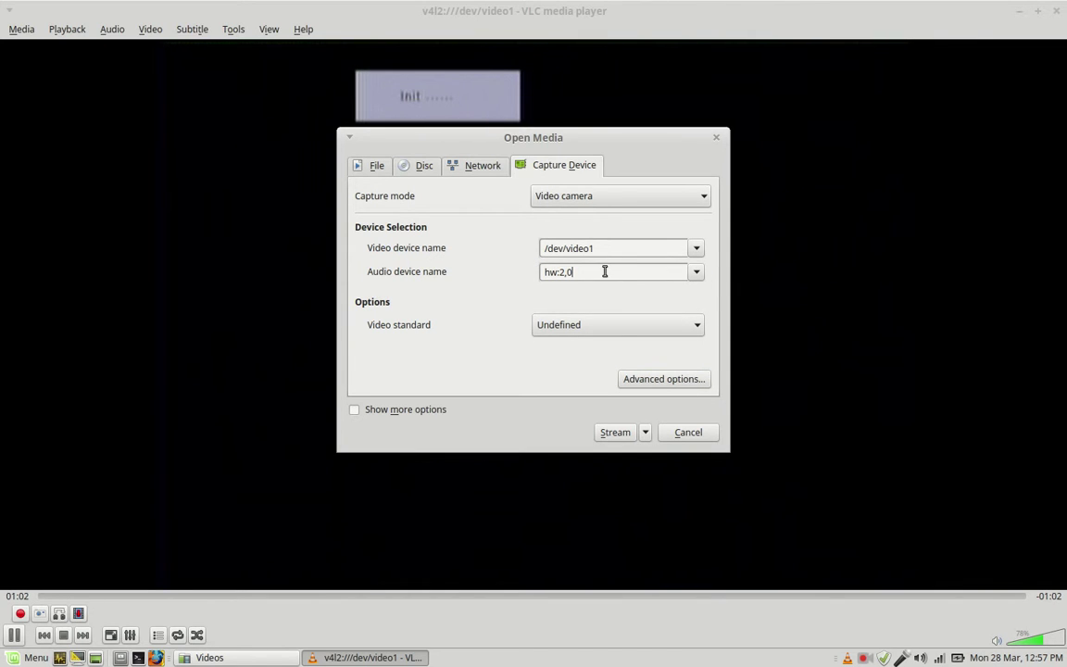
click(696, 273)
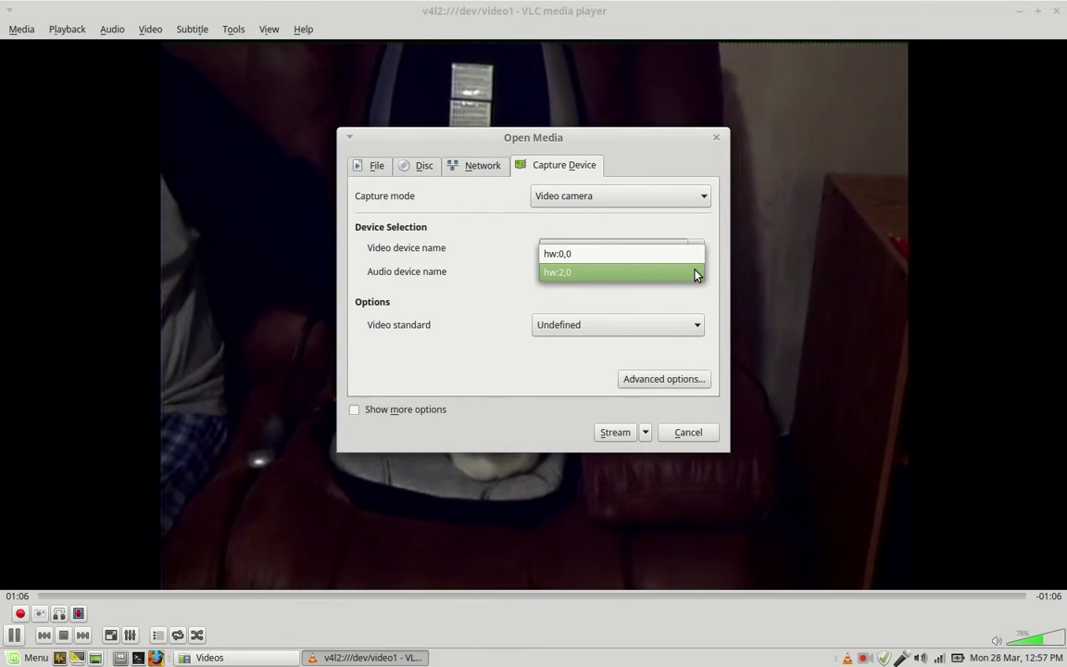
click(607, 271)
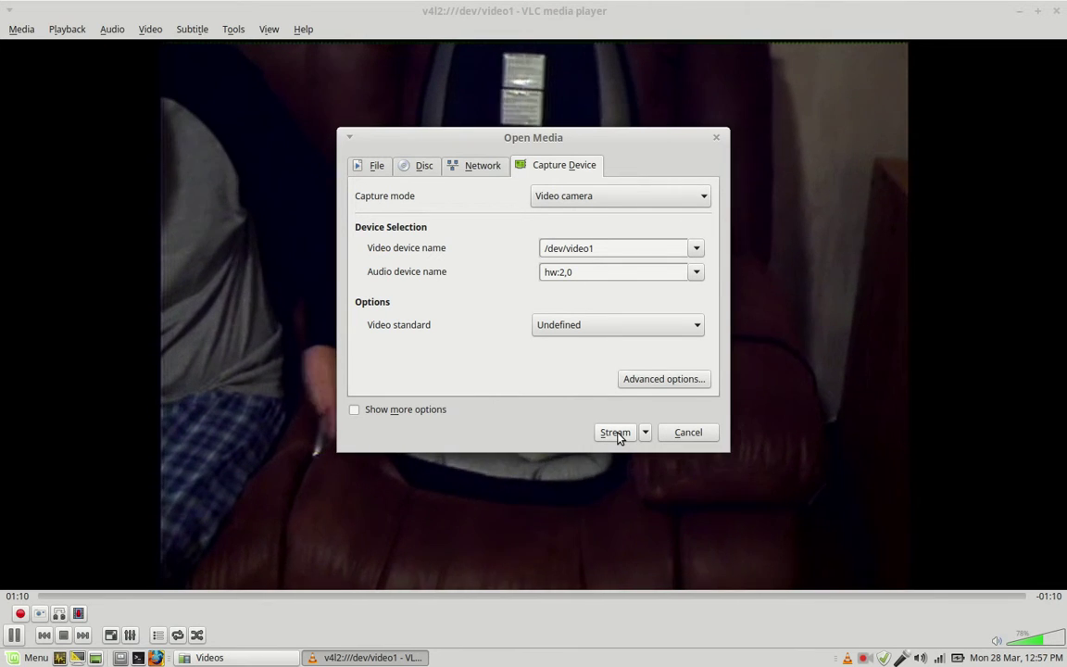
Start the stream wizard, pick UDP (legacy) as destination, and enable Display locally
click(617, 434)
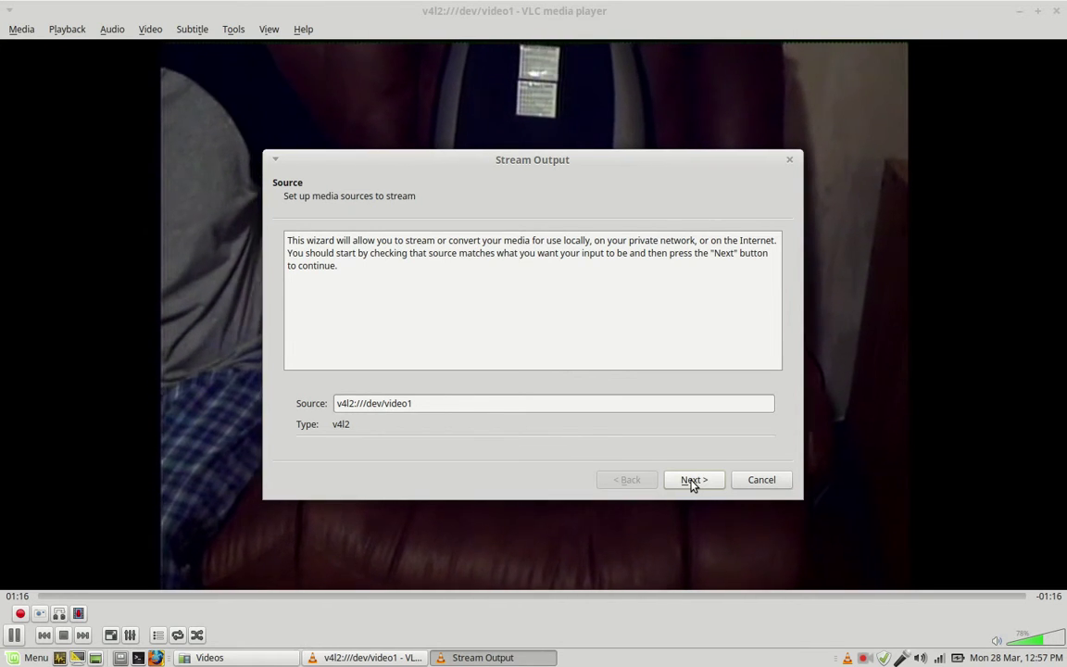
click(692, 480)
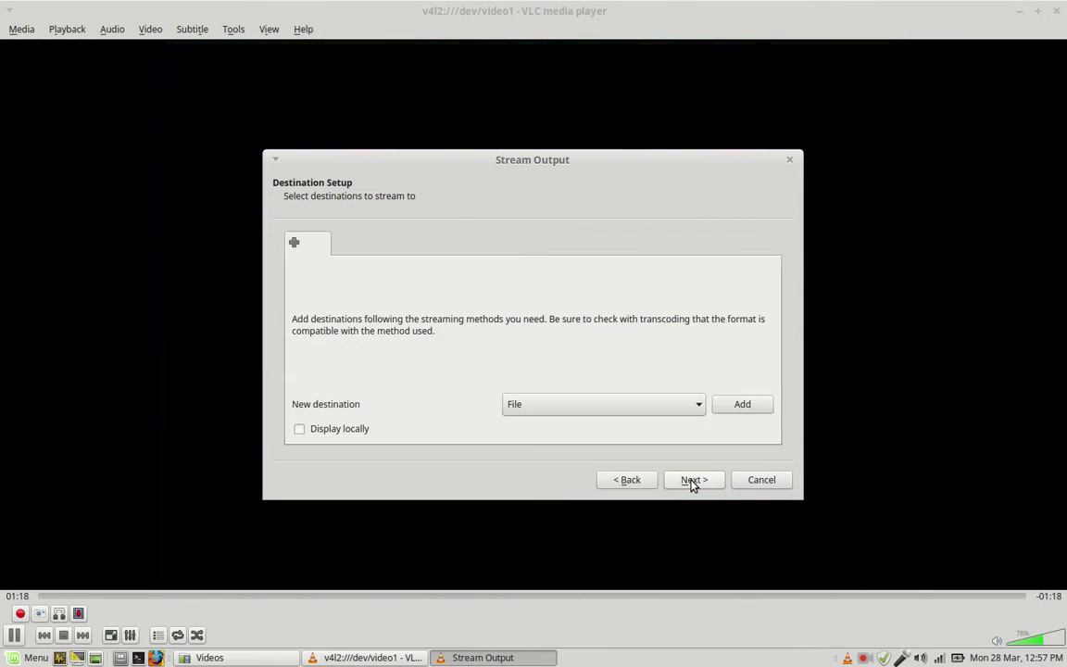
click(688, 409)
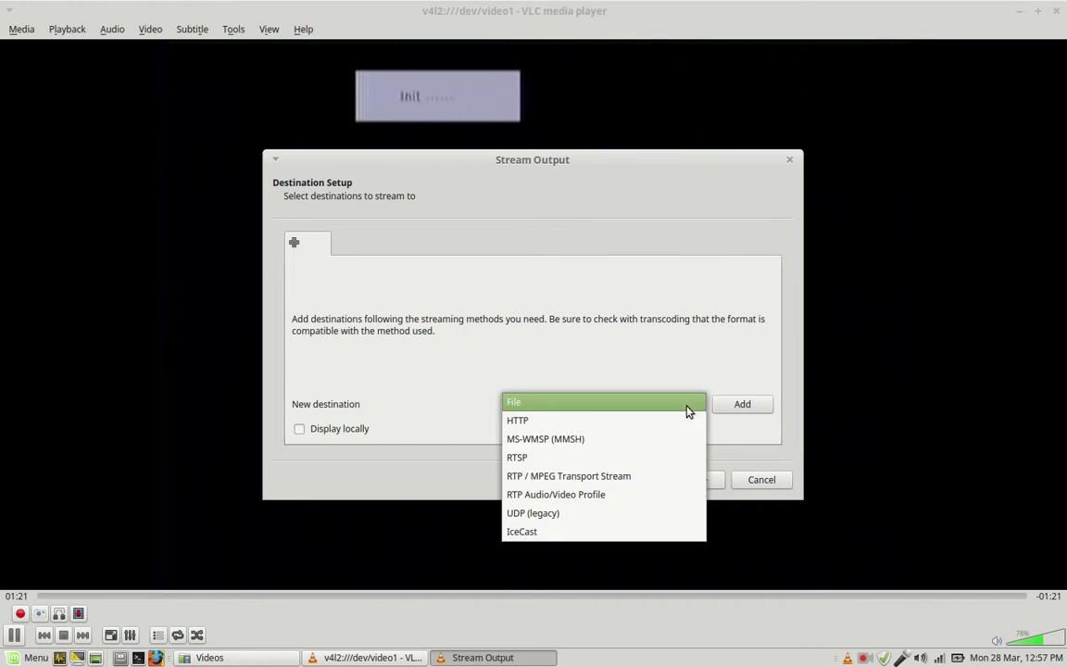
click(594, 515)
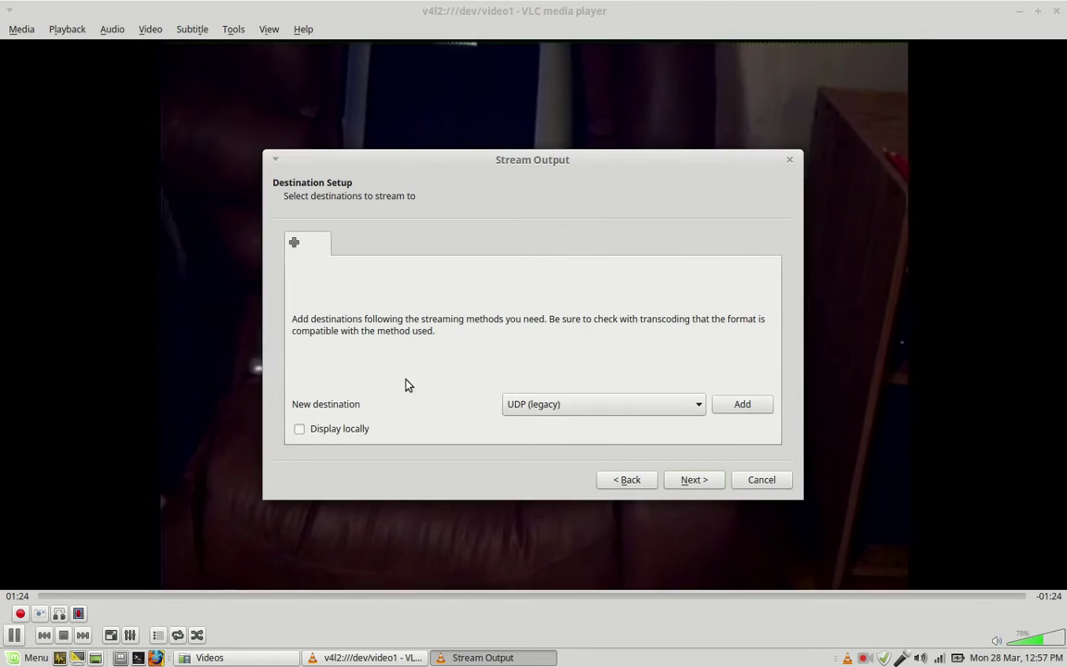
click(322, 430)
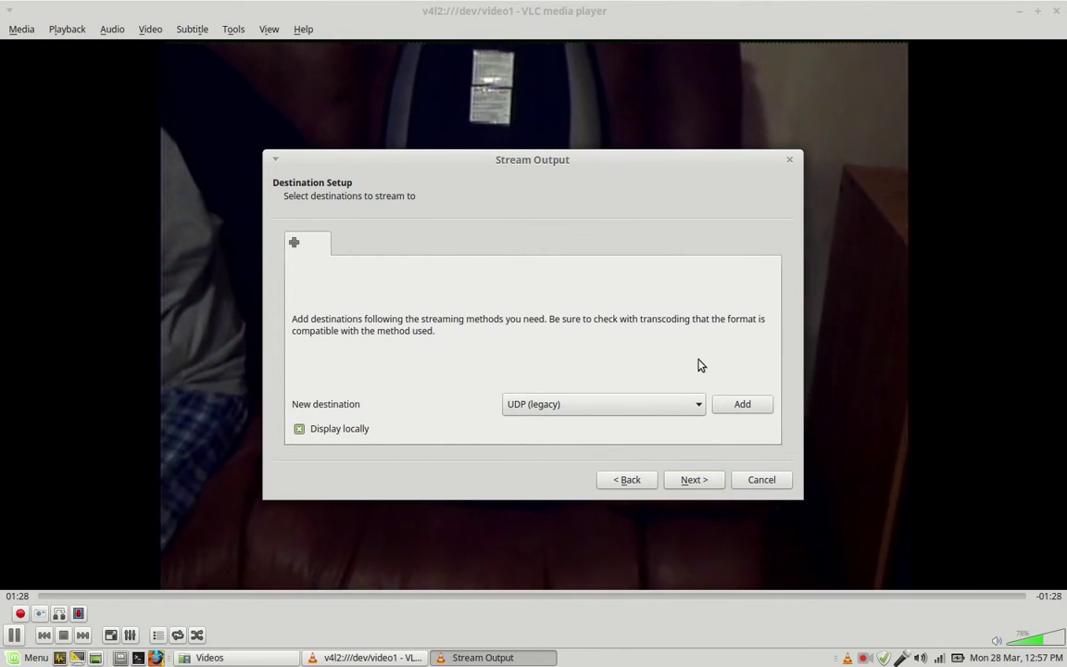
Add a UDP destination with address 192.168.1.141 on port 1234 and proceed
click(742, 404)
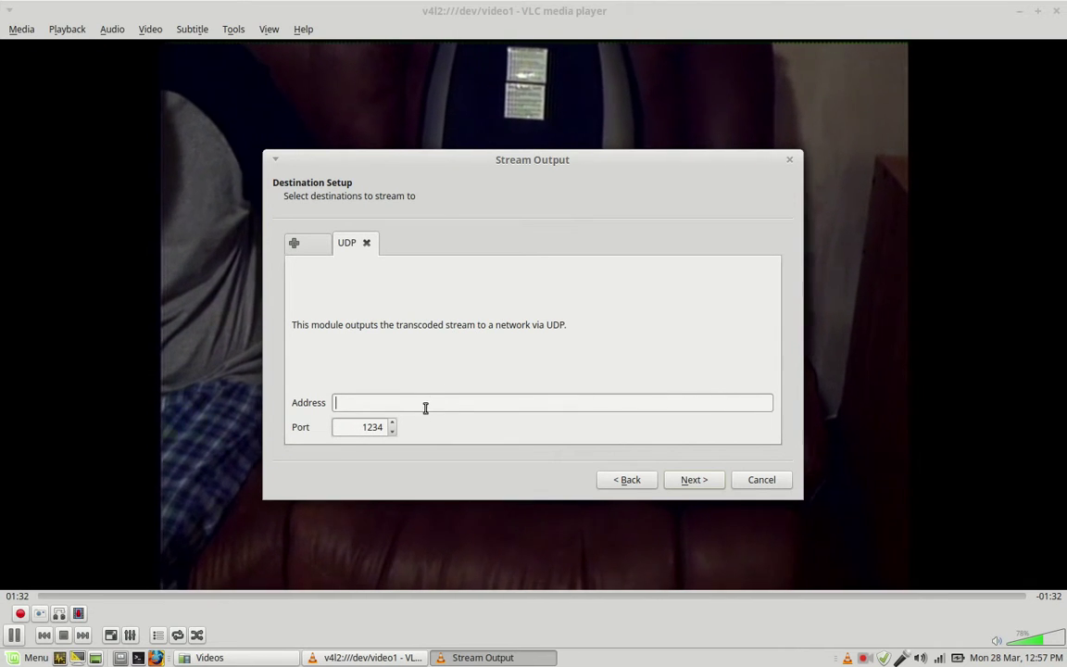
right_click(425, 408)
click(456, 485)
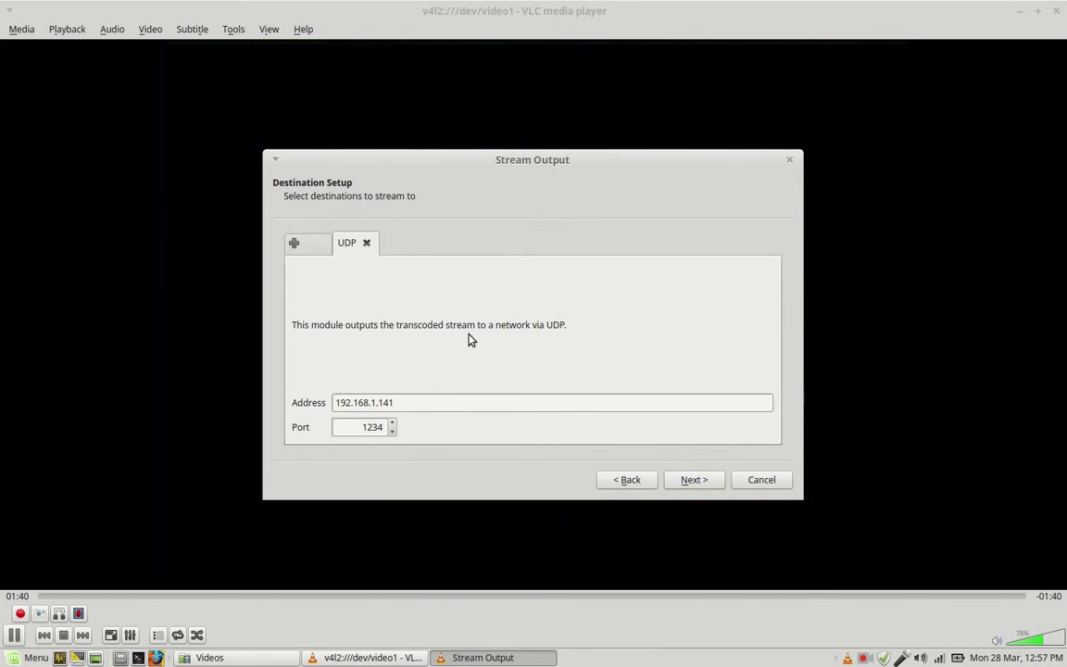
click(697, 484)
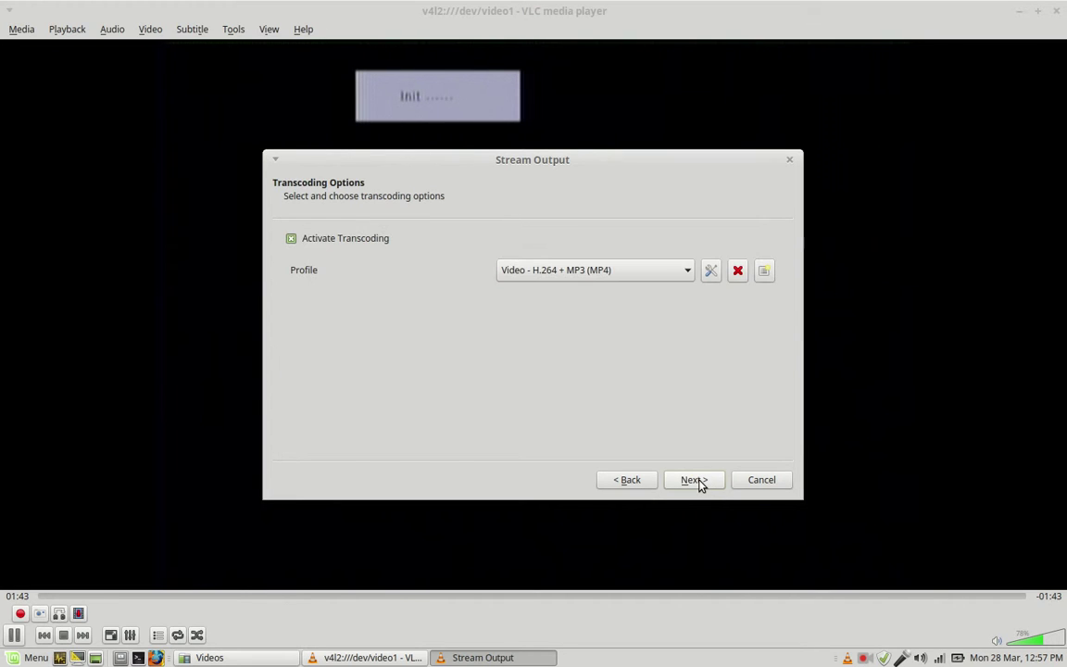
Select the Video - MPEG-2 + MPGA (TS) transcoding profile
click(689, 273)
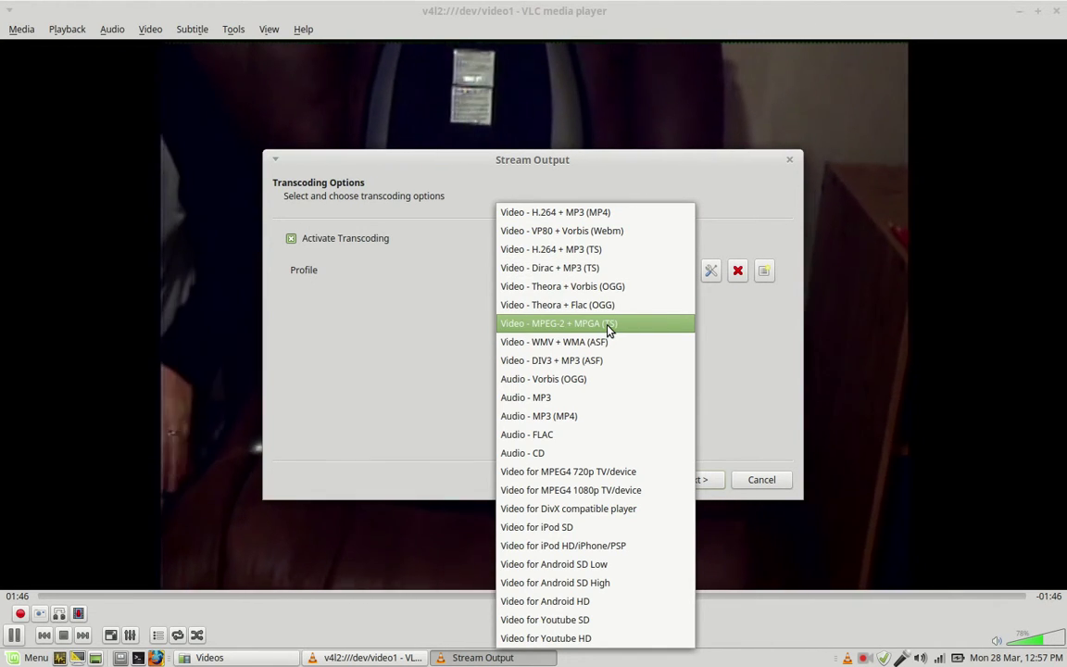
click(609, 329)
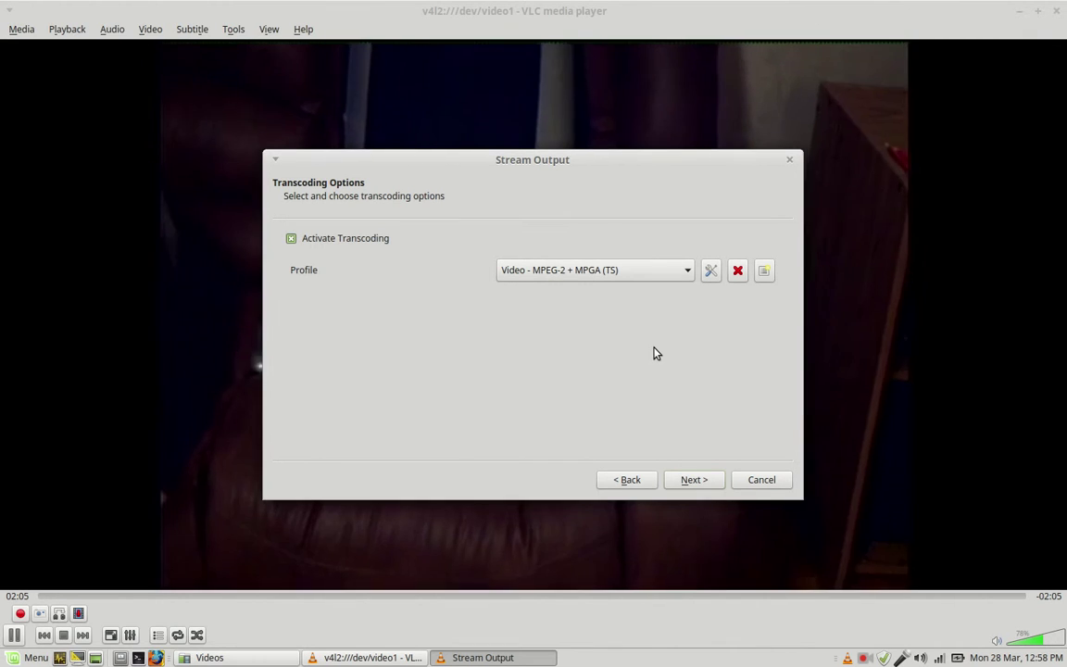
Skip past Option Setup and launch the UDP stream to 192.168.1.141:1234
click(704, 487)
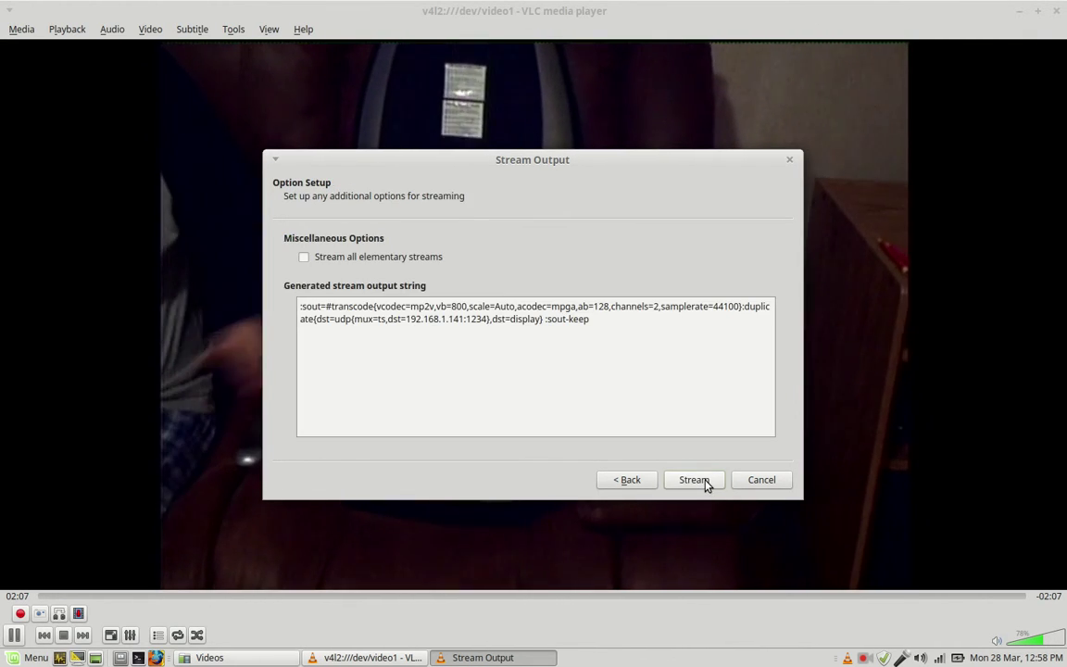
click(694, 479)
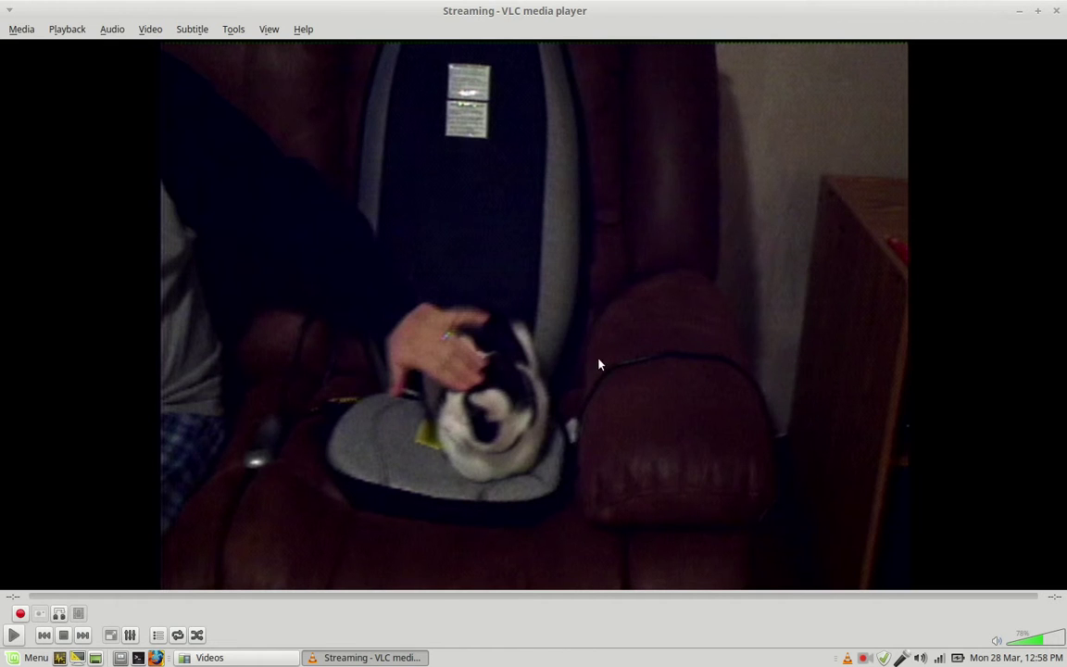